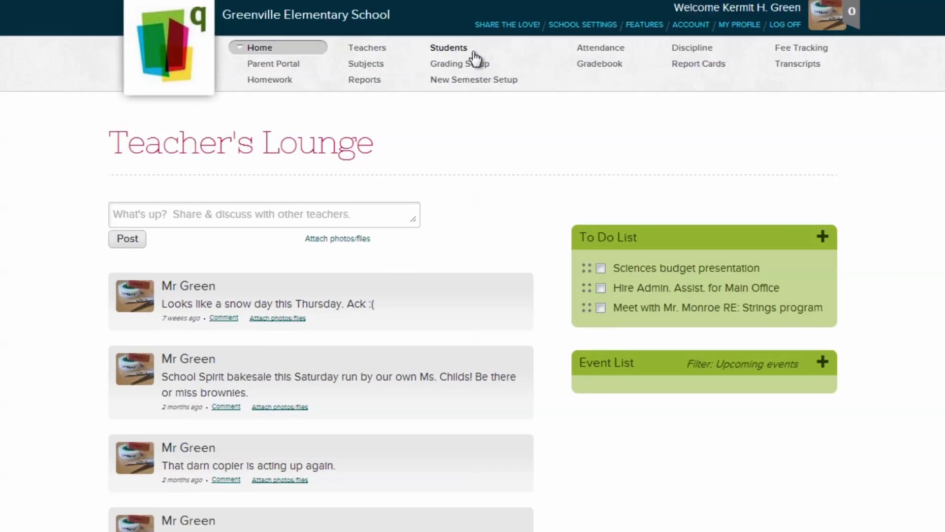
- Open the Students list and set a custom page size of 35 rows
{"action": "left_click", "coordinate": [477, 57]}
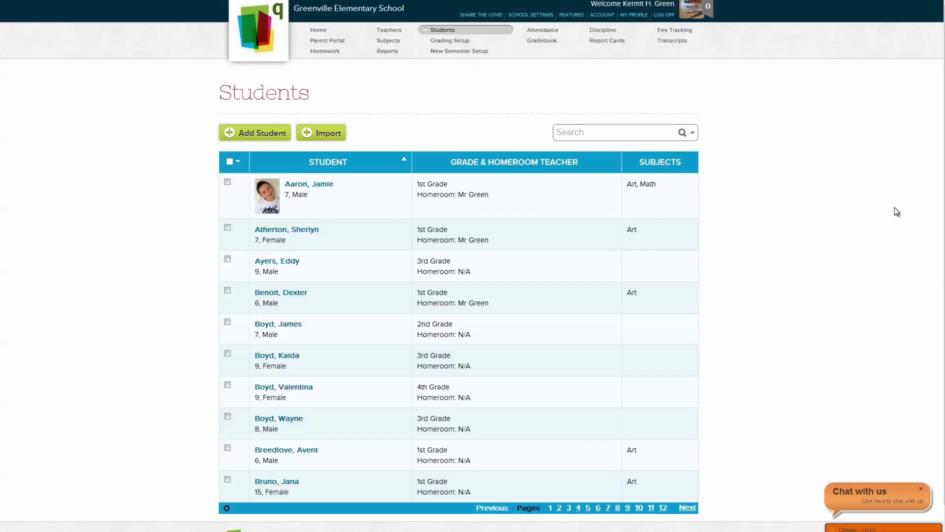
{"action": "scroll", "coordinate": [943, 211], "scroll_direction": "down", "scroll_amount": 1}
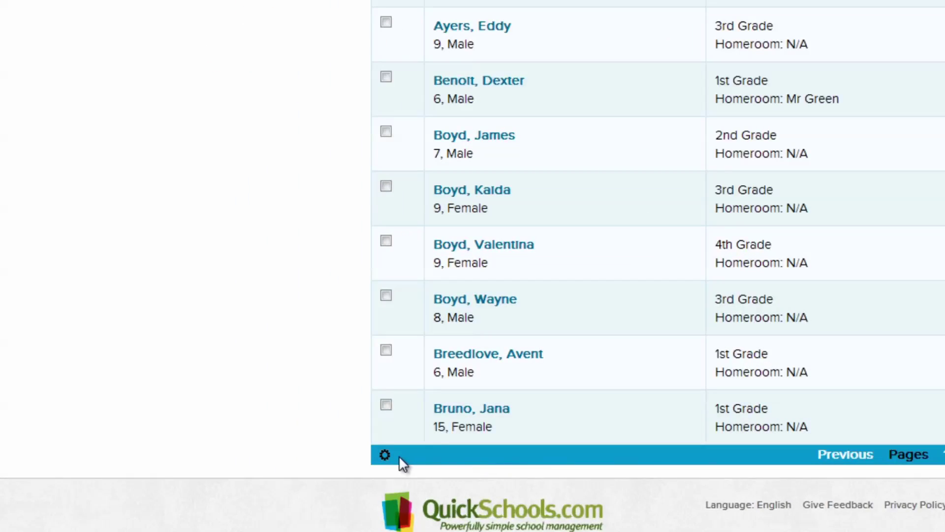
{"action": "left_click", "coordinate": [394, 458]}
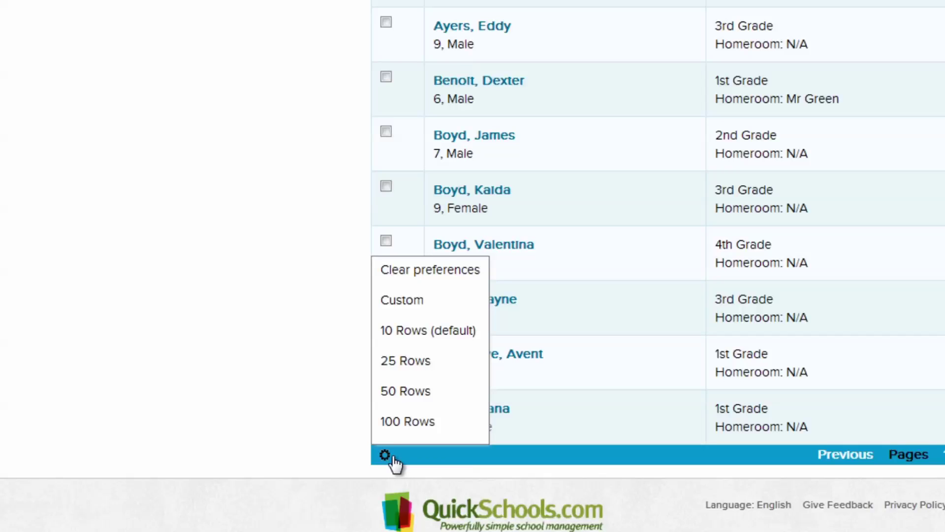
{"action": "left_click", "coordinate": [423, 301]}
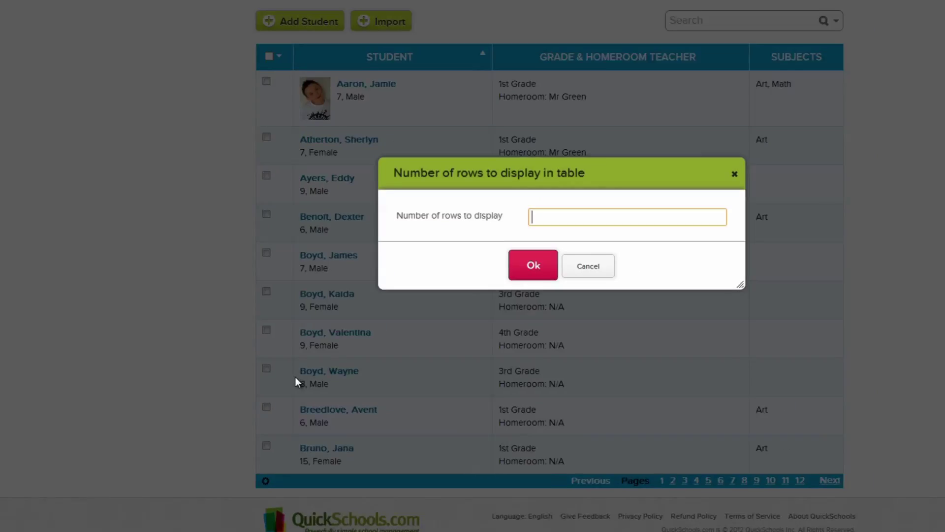
{"action": "type", "text": "35"}
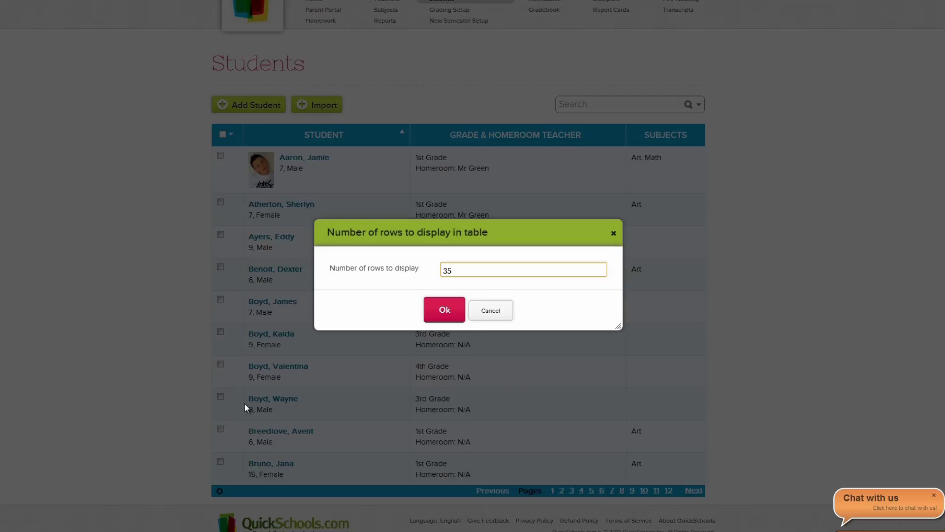
{"action": "left_click", "coordinate": [435, 321]}
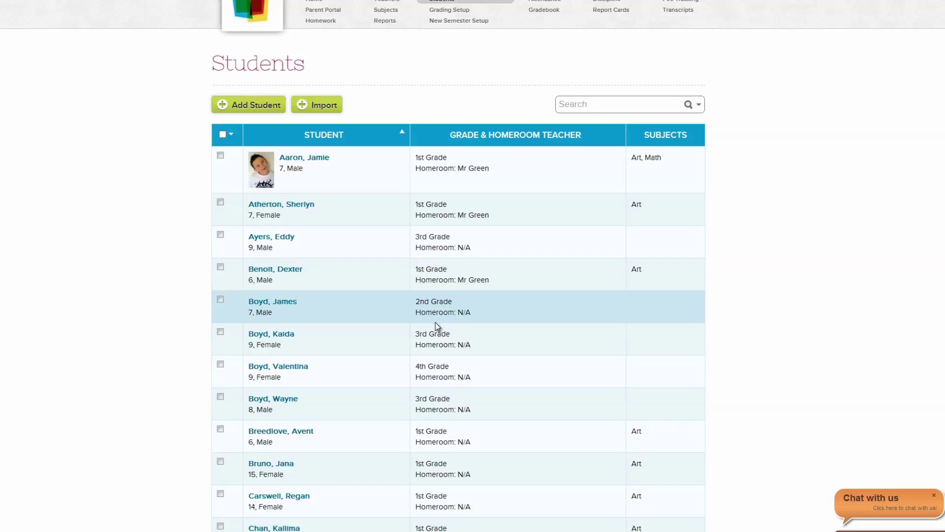
{"action": "scroll", "coordinate": [934, 283], "scroll_direction": "down", "scroll_amount": 10}
{"action": "scroll", "coordinate": [458, 266], "scroll_direction": "down", "scroll_amount": 7}
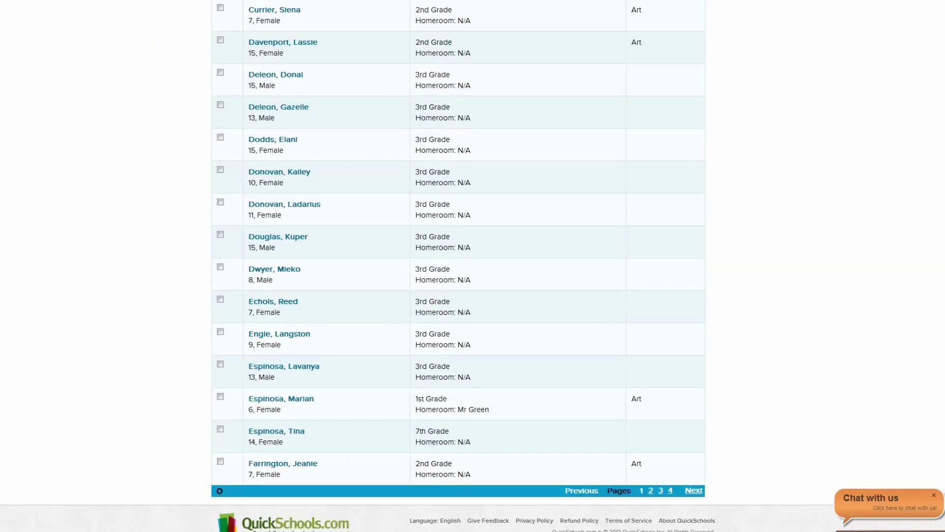
{"action": "scroll", "coordinate": [458, 266], "scroll_direction": "up", "scroll_amount": 14}
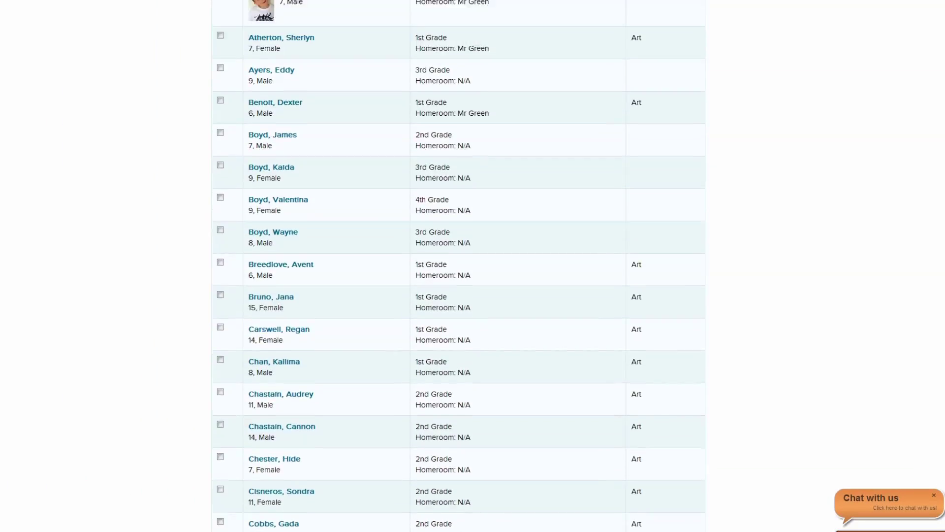
{"action": "scroll", "coordinate": [458, 266], "scroll_direction": "up", "scroll_amount": 4}
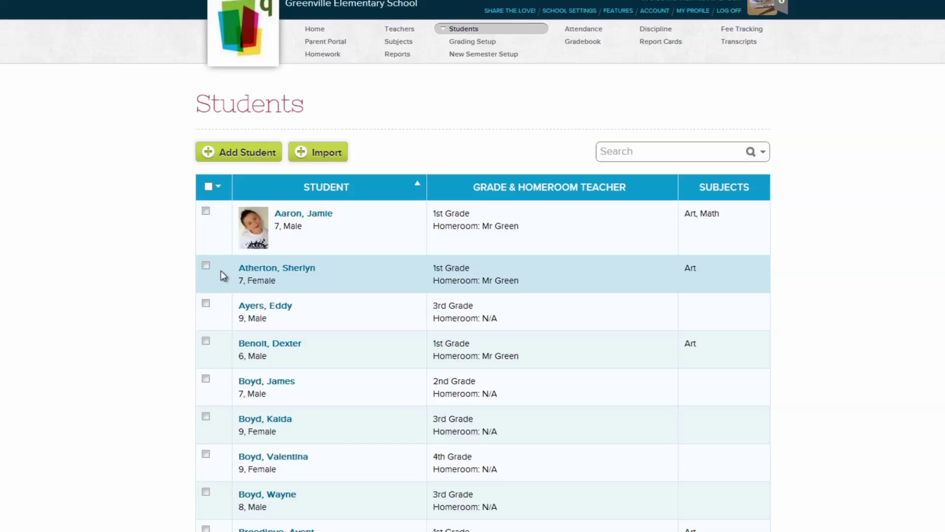
- Tick the second and third students, review the bulk-action menu, and close it unused
{"action": "left_click", "coordinate": [206, 266]}
{"action": "left_click", "coordinate": [205, 303]}
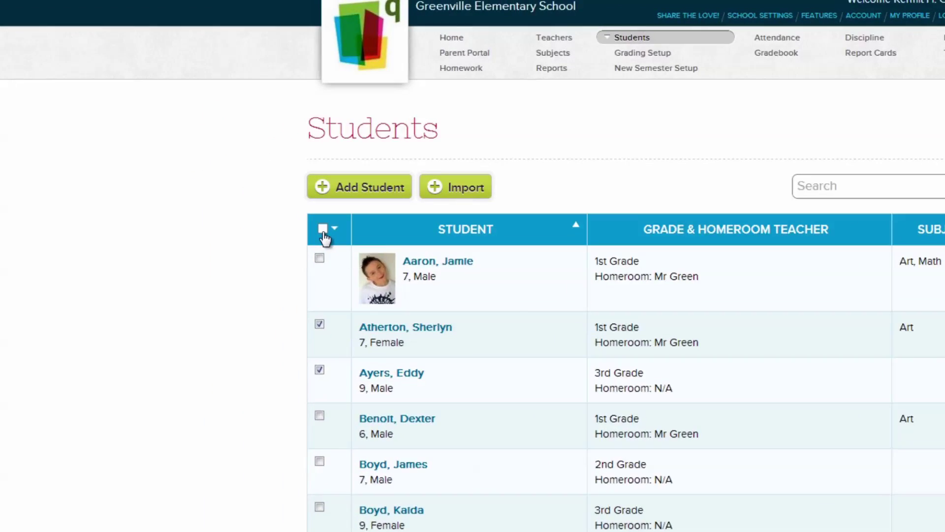
{"action": "left_click", "coordinate": [216, 186]}
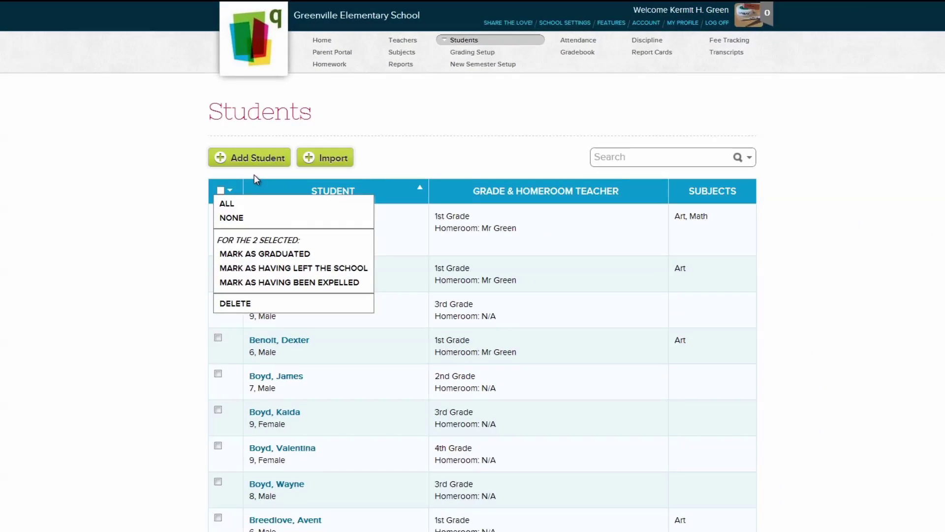
{"action": "left_click", "coordinate": [254, 174]}
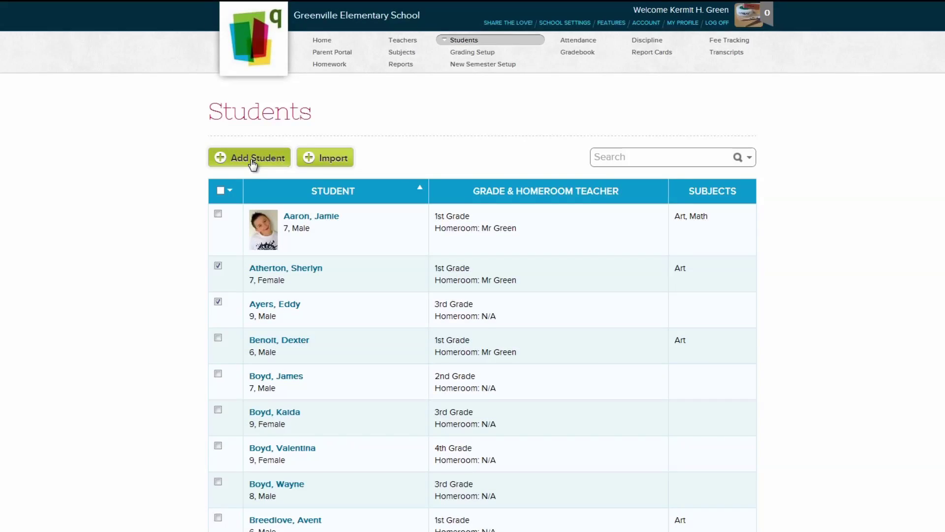
- Add a new student with the full name, preferred name and birth date 09/12/2001
{"action": "left_click", "coordinate": [250, 164]}
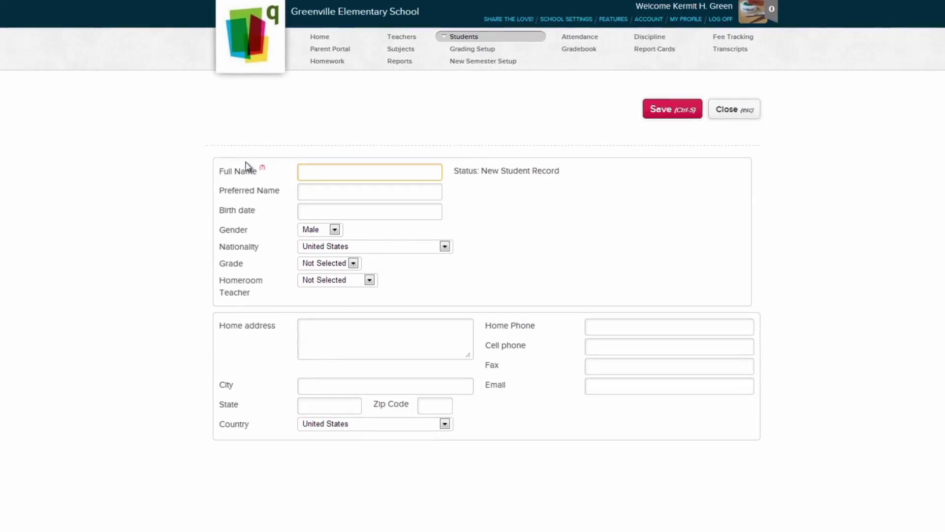
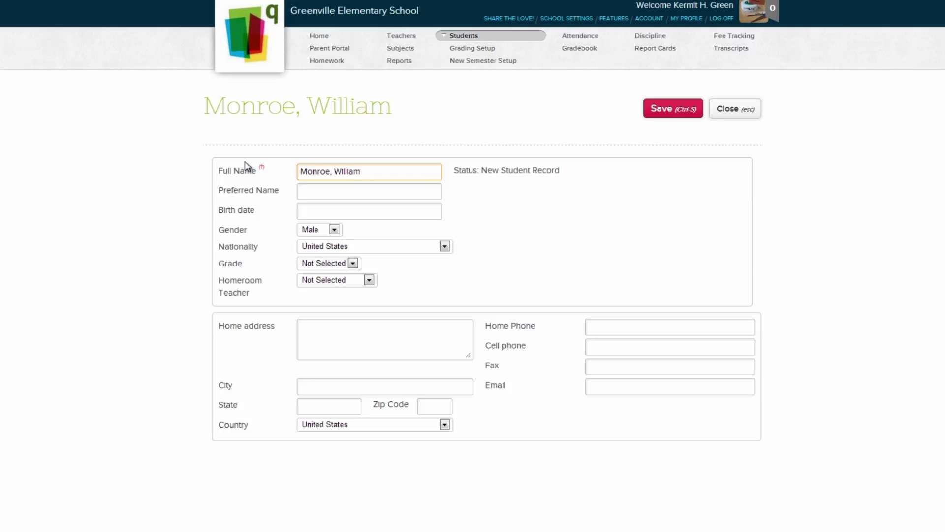
{"action": "key", "text": "Tab"}
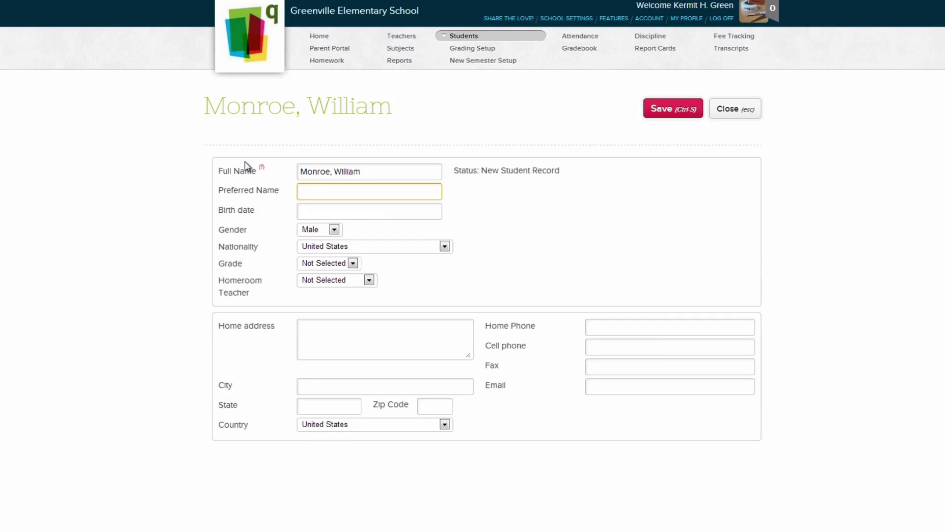
{"action": "key", "text": "Tab"}
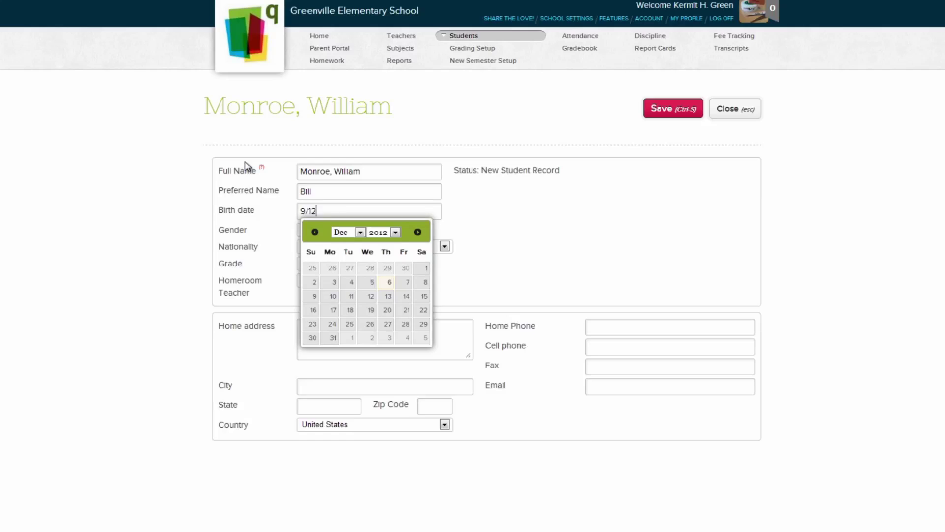
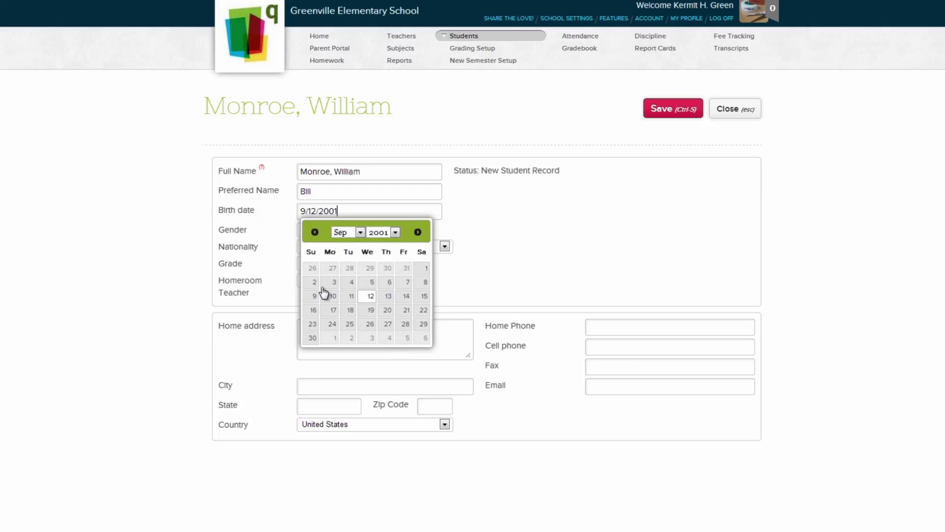
{"action": "left_click", "coordinate": [362, 301]}
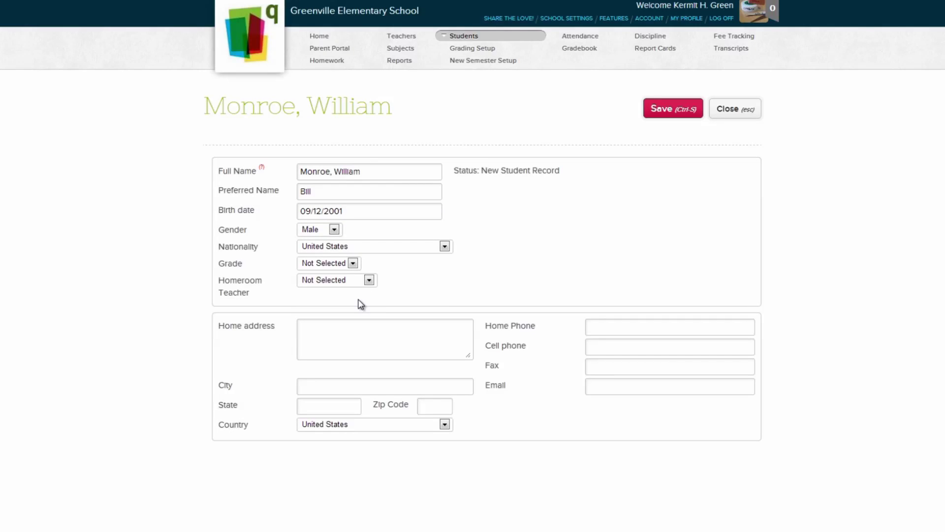
- Set gender Male, nationality United States, 5th Grade and a homeroom teacher, then enter the home address
{"action": "left_click", "coordinate": [335, 230]}
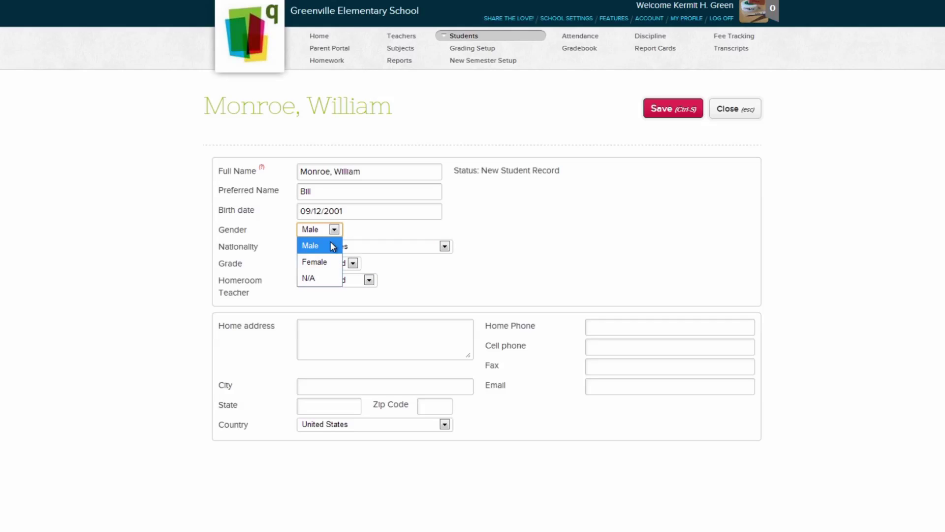
{"action": "left_click", "coordinate": [329, 247]}
{"action": "left_click", "coordinate": [329, 246]}
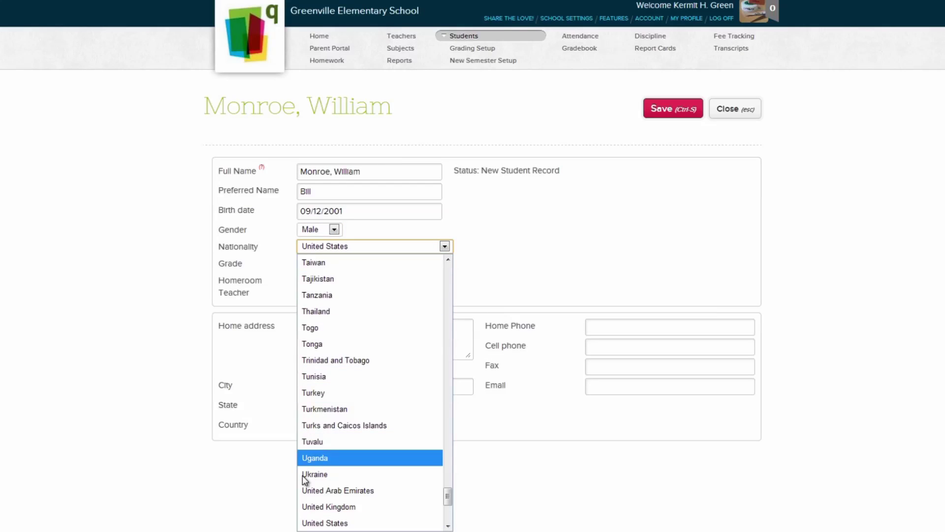
{"action": "left_click", "coordinate": [302, 521]}
{"action": "left_click", "coordinate": [353, 263]}
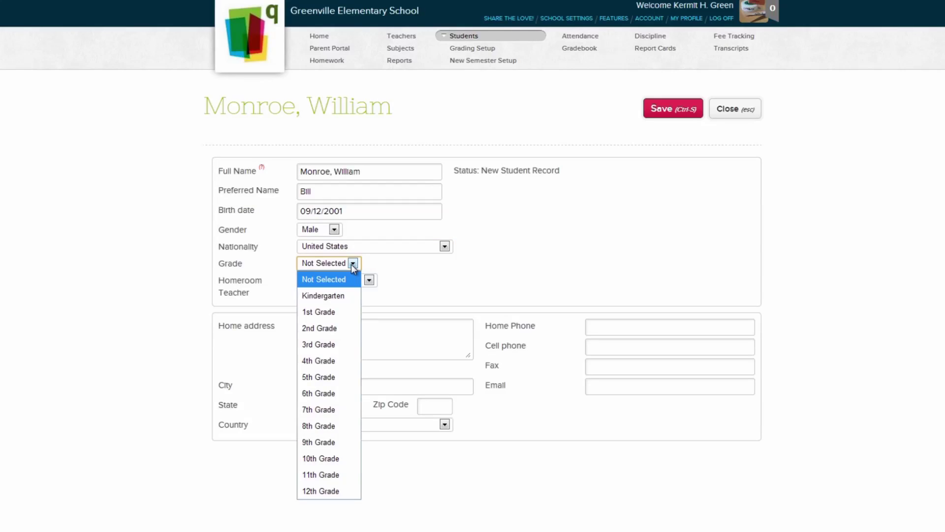
{"action": "left_click", "coordinate": [342, 374]}
{"action": "left_click", "coordinate": [348, 284]}
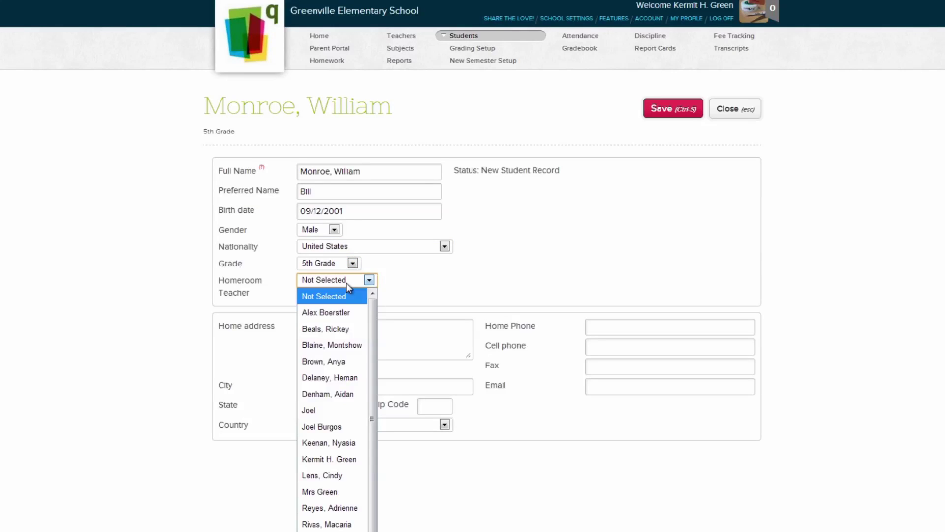
{"action": "left_click", "coordinate": [324, 492]}
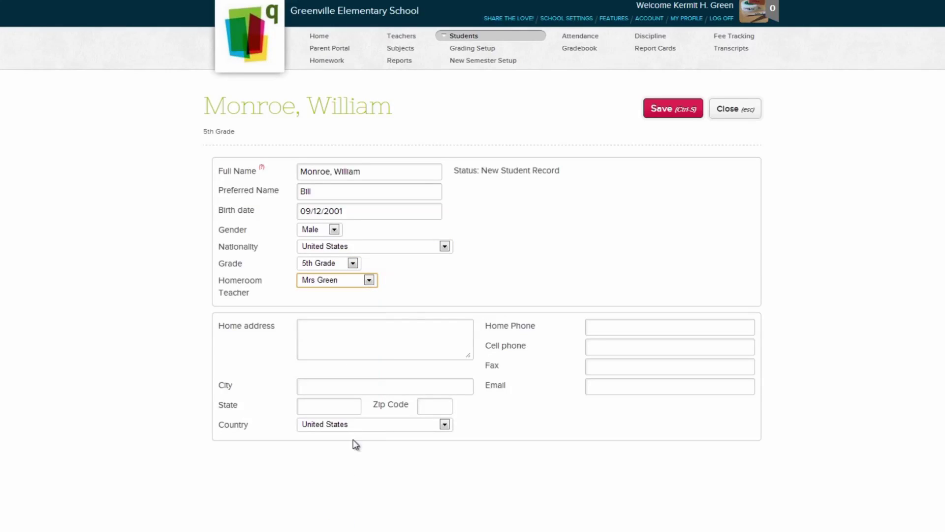
{"action": "left_click", "coordinate": [385, 355]}
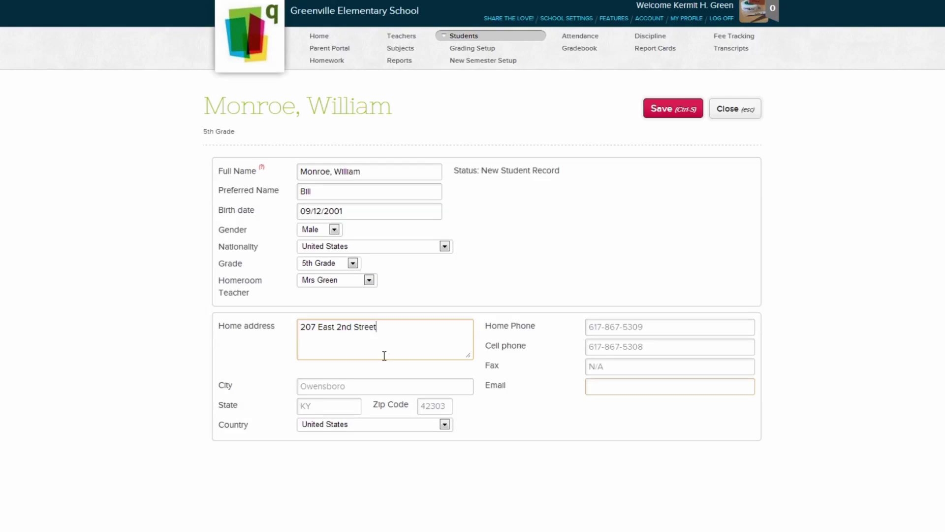
- Enter N/A in the last contact field, save the student, and reopen his record by surname search
{"action": "type", "text": "N/A"}
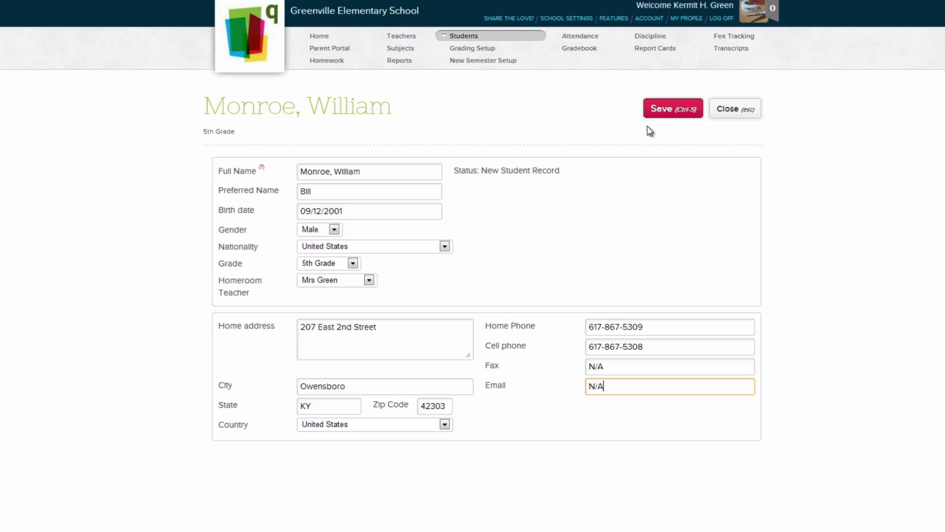
{"action": "left_click", "coordinate": [653, 114]}
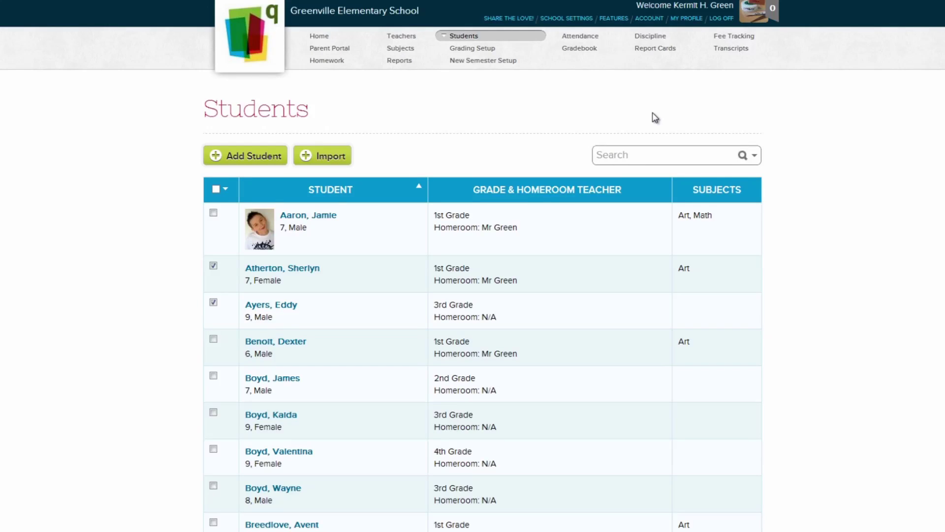
{"action": "left_click", "coordinate": [650, 154]}
{"action": "type", "text": "Monroe"}
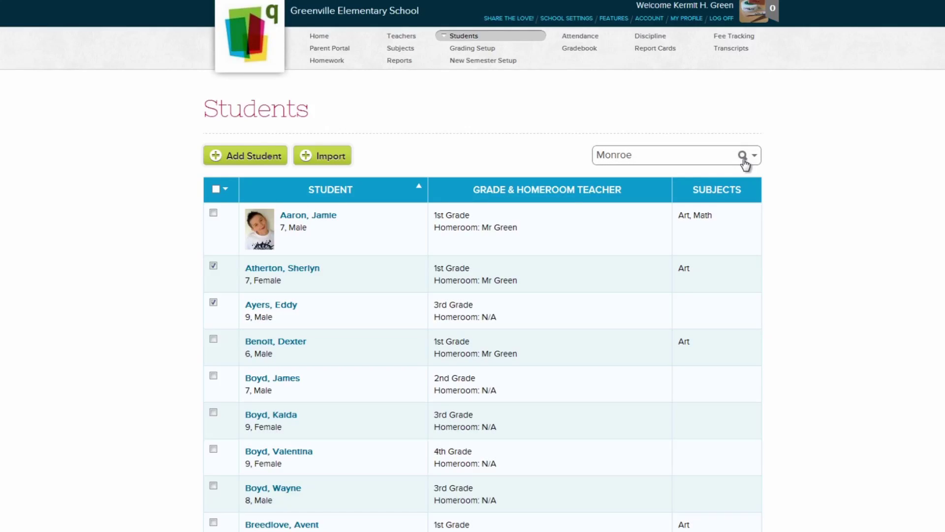
{"action": "left_click", "coordinate": [744, 160]}
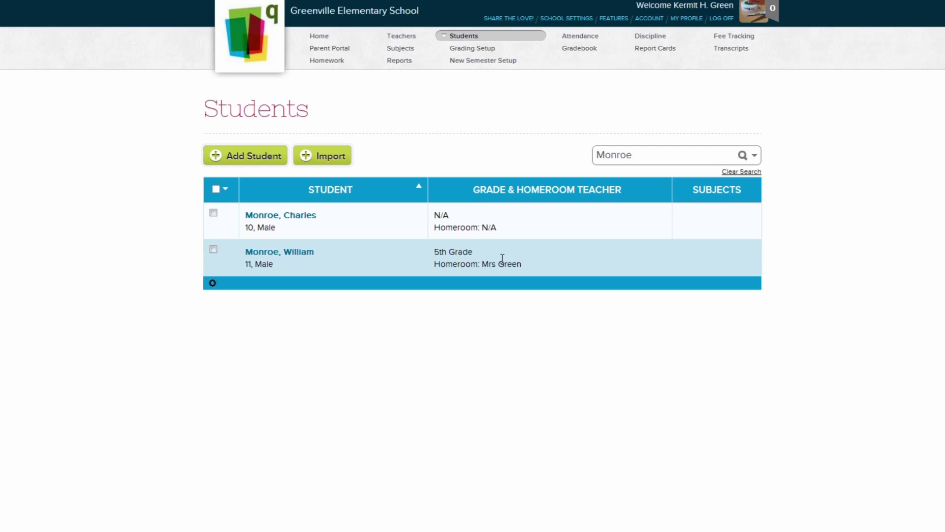
{"action": "left_click", "coordinate": [502, 258]}
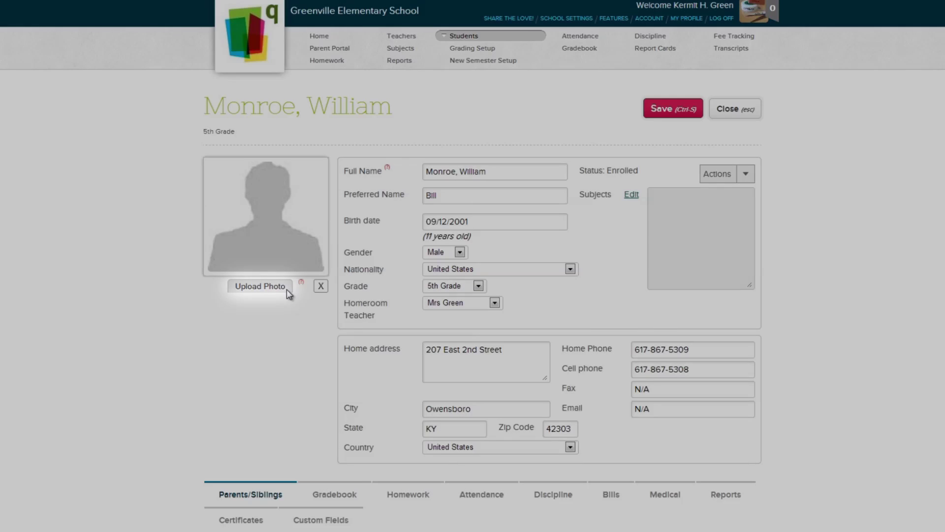
- Upload the 'Student photo' image as the student's profile picture
{"action": "left_click", "coordinate": [286, 288]}
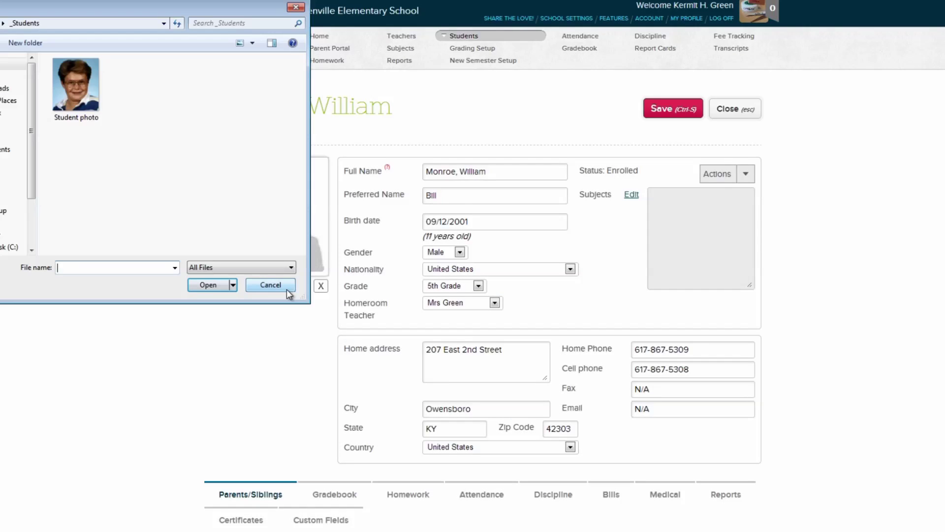
{"action": "double_click", "coordinate": [89, 116]}
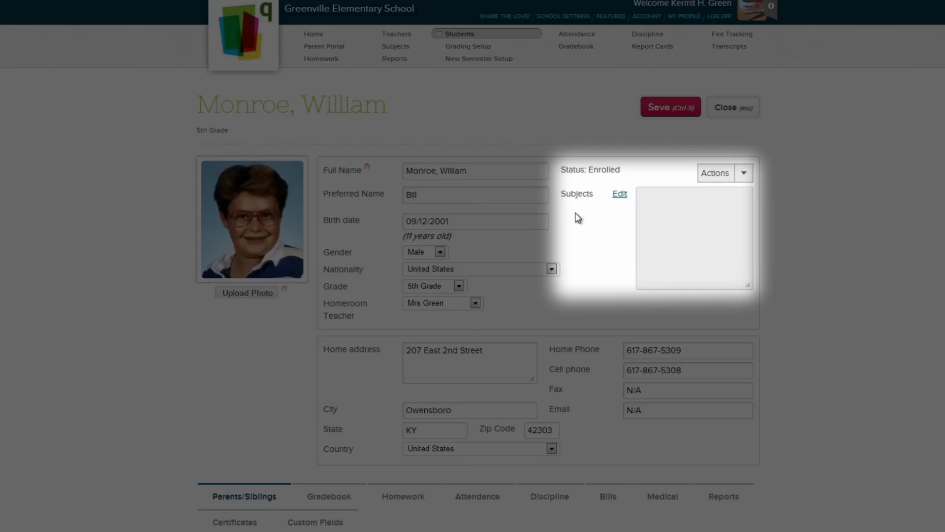
- Enroll the student in Science, unenroll him again, and close the Subjects window
{"action": "left_click", "coordinate": [619, 197]}
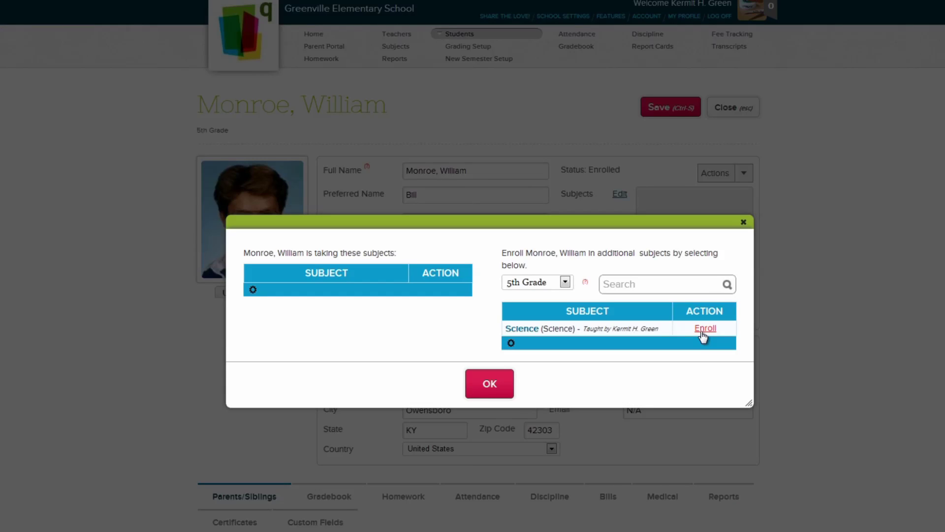
{"action": "left_click", "coordinate": [704, 328]}
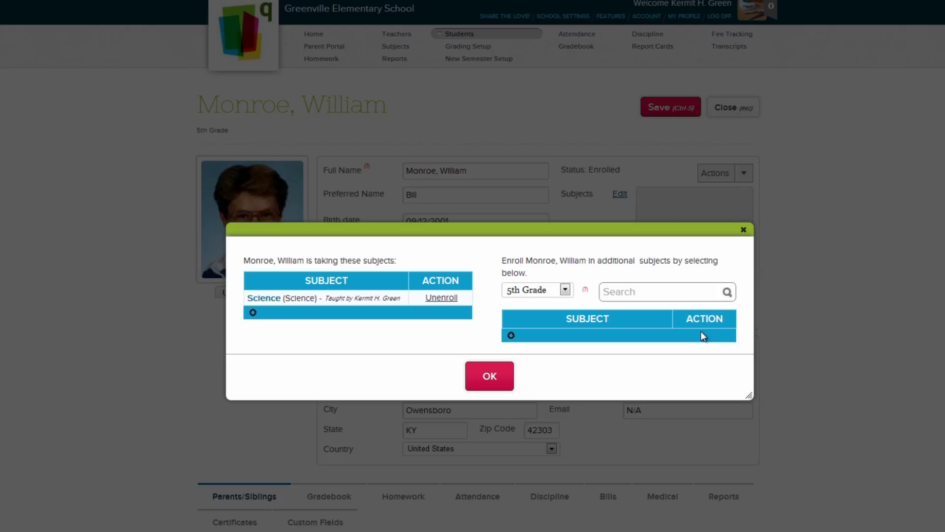
{"action": "left_click", "coordinate": [441, 298]}
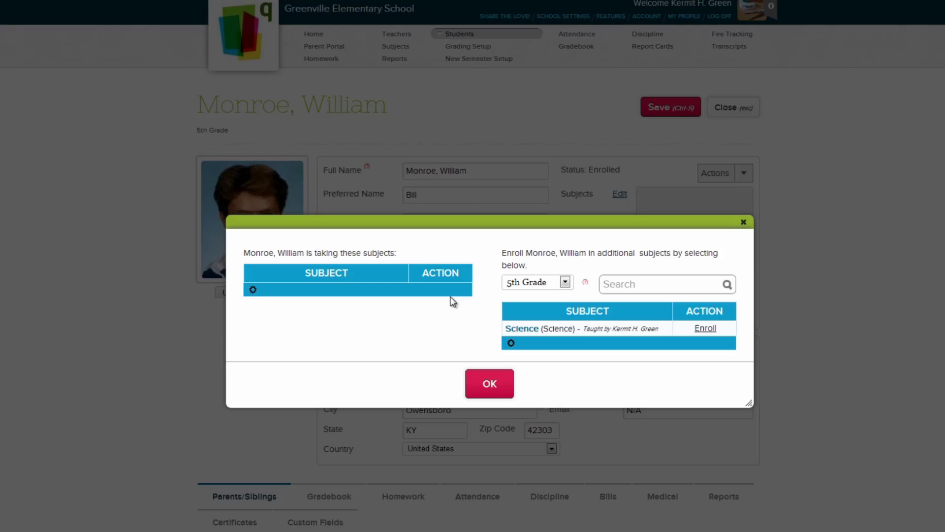
{"action": "left_click", "coordinate": [485, 384]}
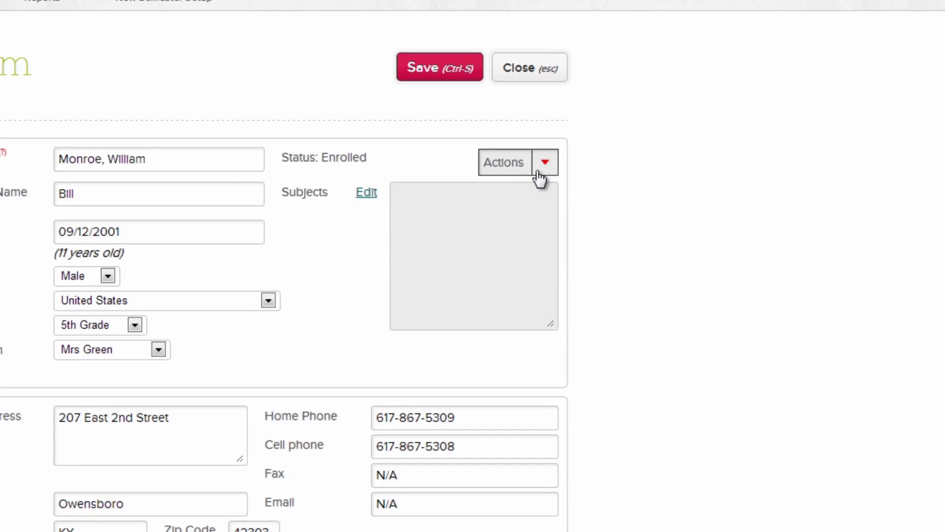
- Set and save a leave date of 06/13/2013 from the Actions menu
{"action": "left_click", "coordinate": [540, 174]}
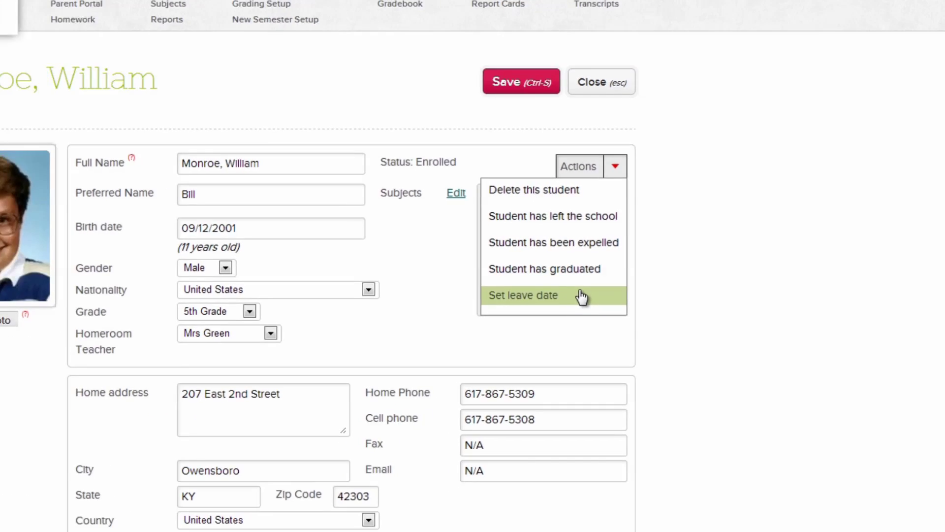
{"action": "left_click", "coordinate": [507, 306]}
{"action": "left_click", "coordinate": [642, 319]}
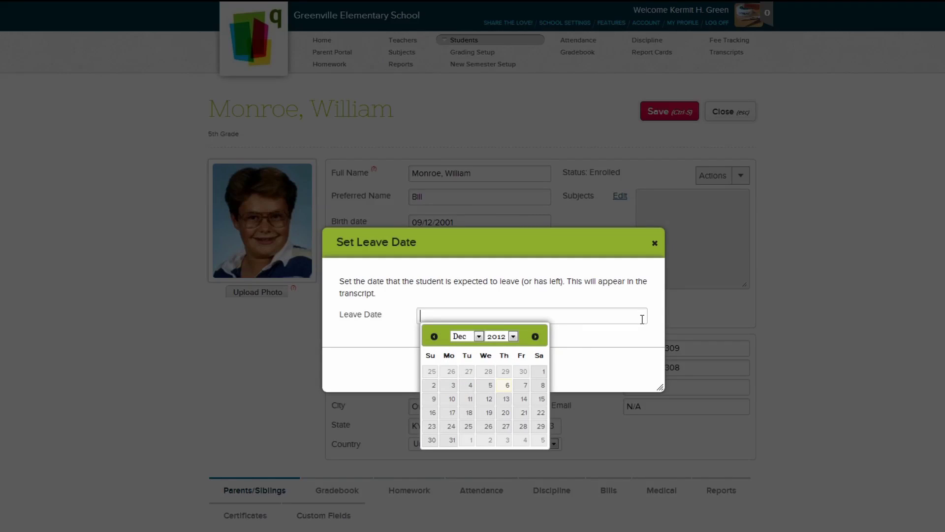
{"action": "type", "text": "06/13/2013"}
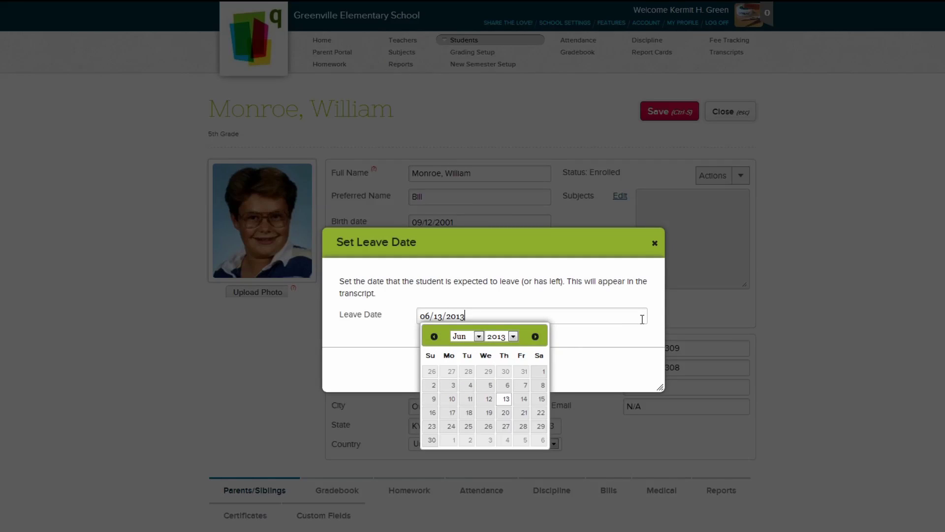
{"action": "left_click", "coordinate": [507, 400]}
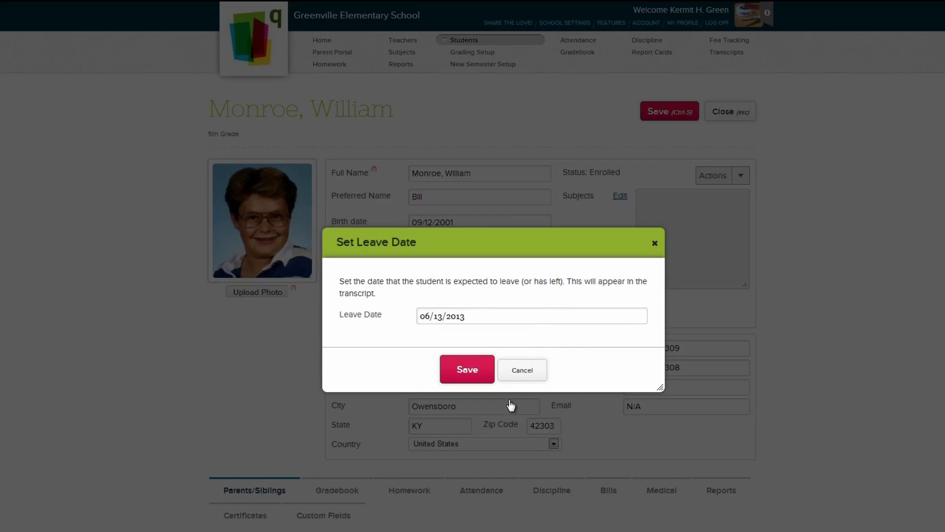
{"action": "left_click", "coordinate": [489, 378]}
- Link the first matching student with the same surname as a sibling
{"action": "scroll", "coordinate": [472, 268], "scroll_direction": "down", "scroll_amount": 5}
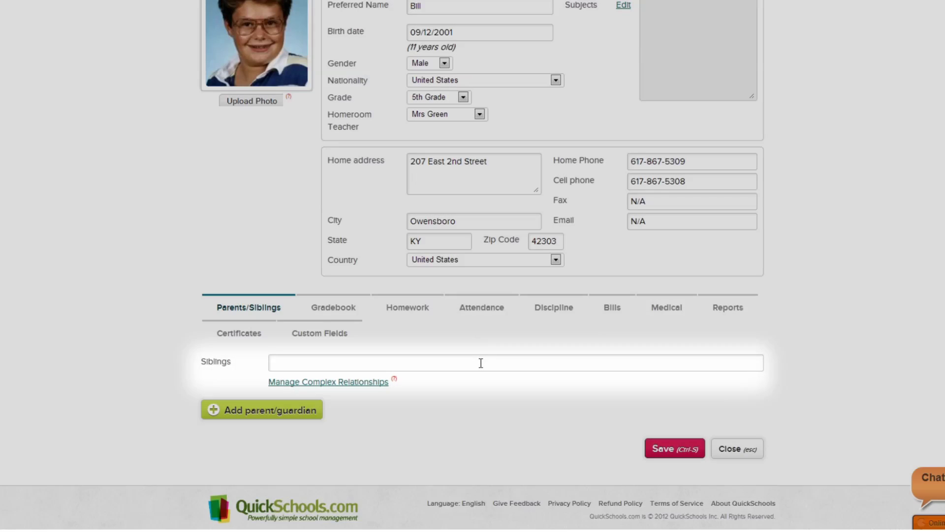
{"action": "left_click", "coordinate": [481, 364]}
{"action": "type", "text": "Monroe"}
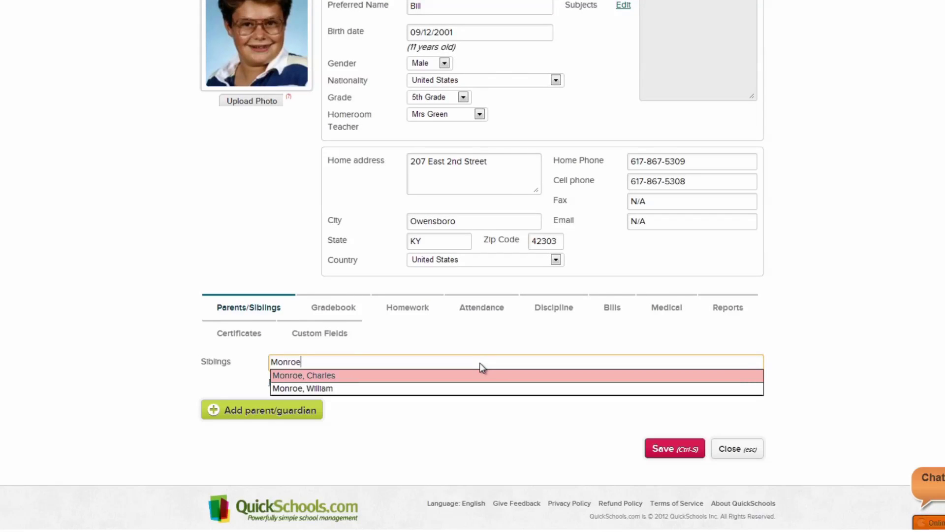
{"action": "left_click", "coordinate": [479, 377]}
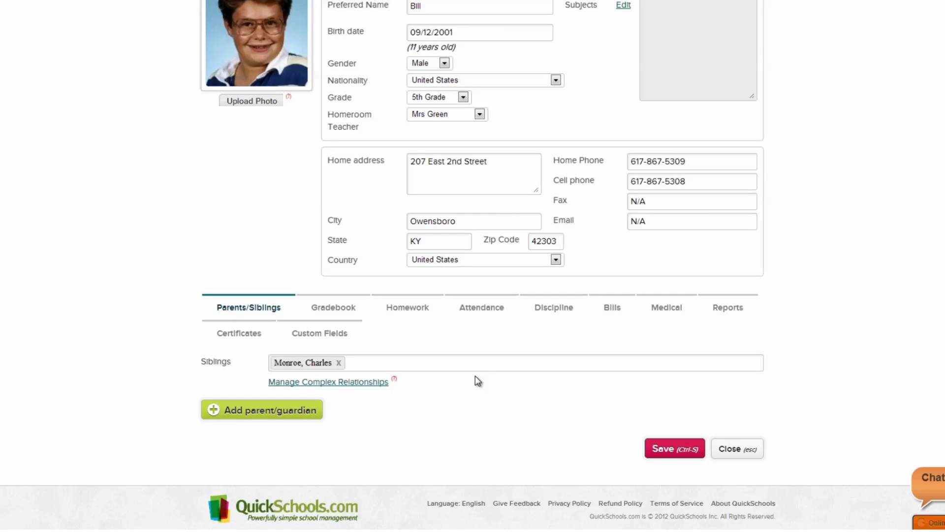
- Add the father as guardian with name, e-mail, Father relationship, student's address and pick-up authorisation
{"action": "left_click", "coordinate": [315, 418]}
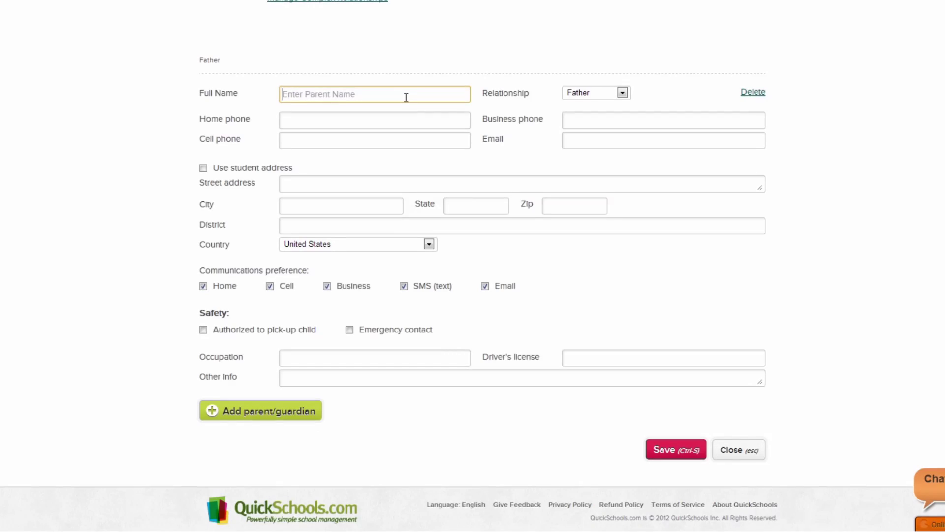
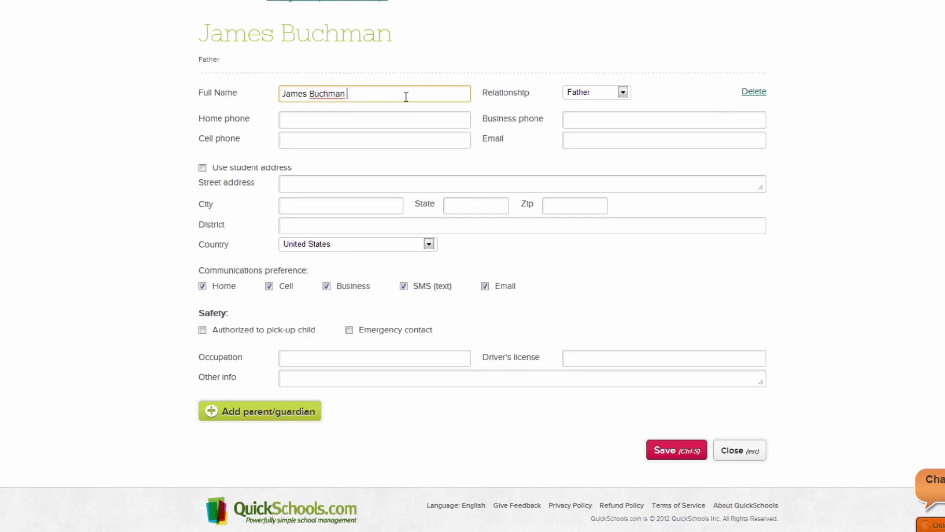
{"action": "left_click", "coordinate": [565, 136]}
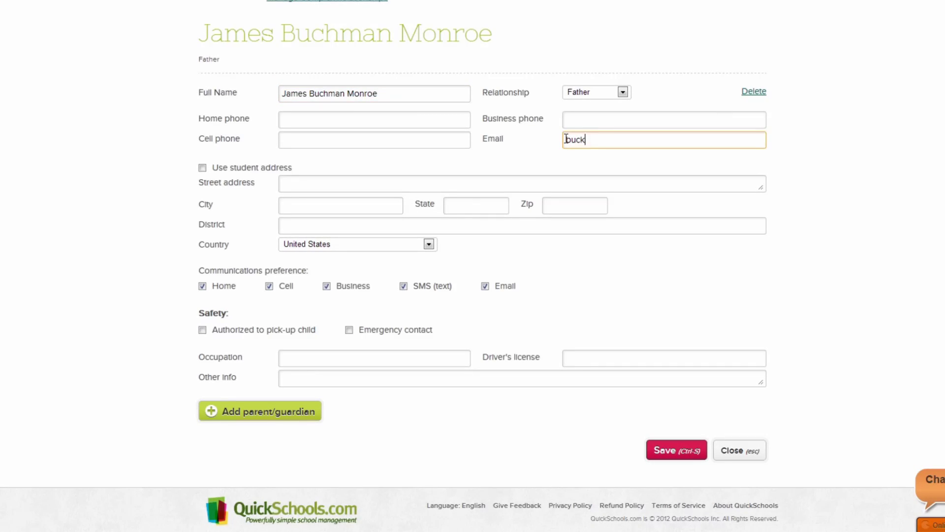
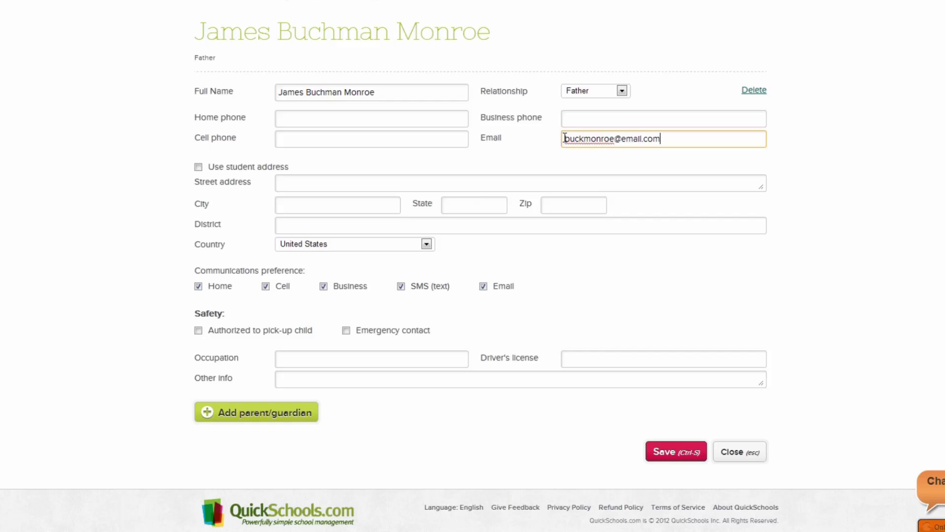
{"action": "left_click", "coordinate": [622, 92]}
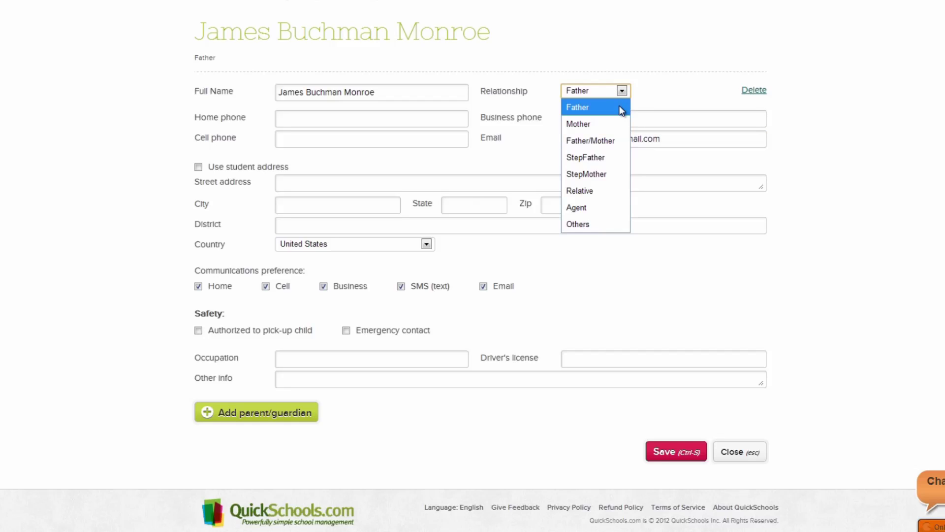
{"action": "left_click", "coordinate": [620, 106]}
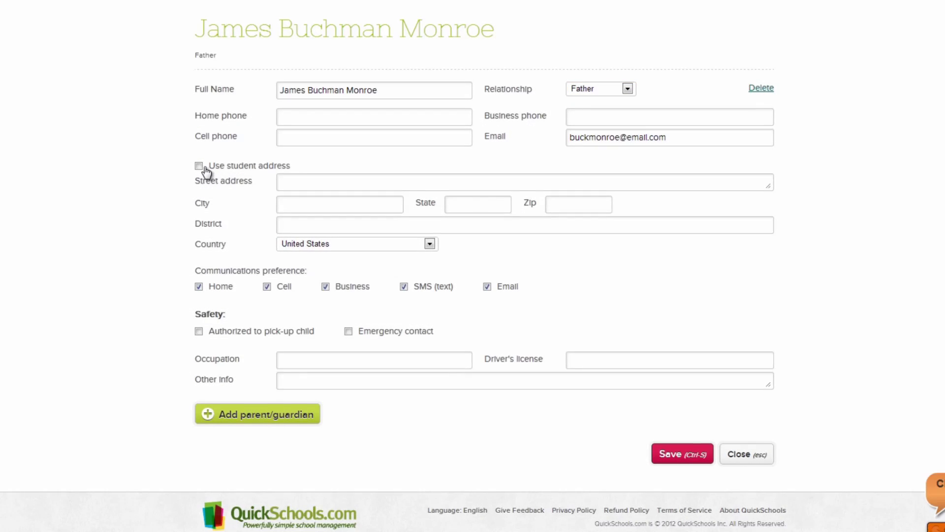
{"action": "left_click", "coordinate": [202, 166]}
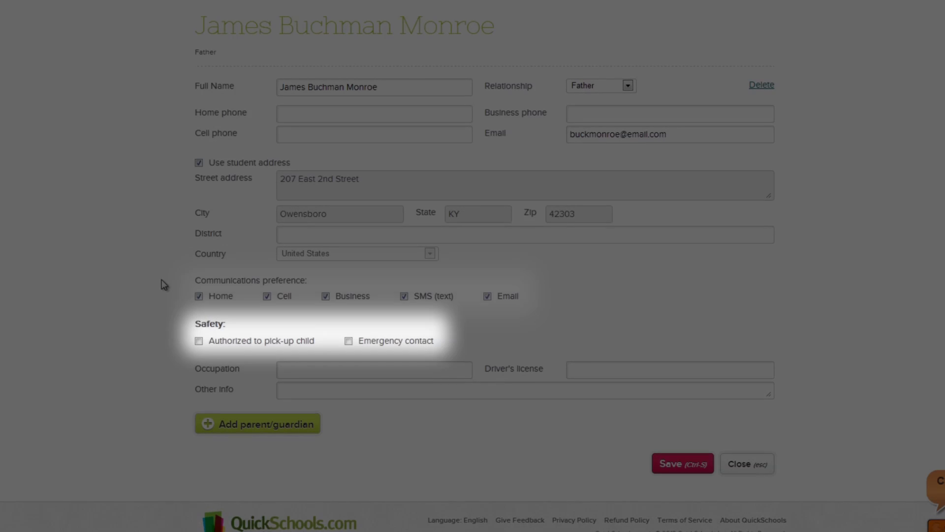
{"action": "left_click", "coordinate": [199, 340]}
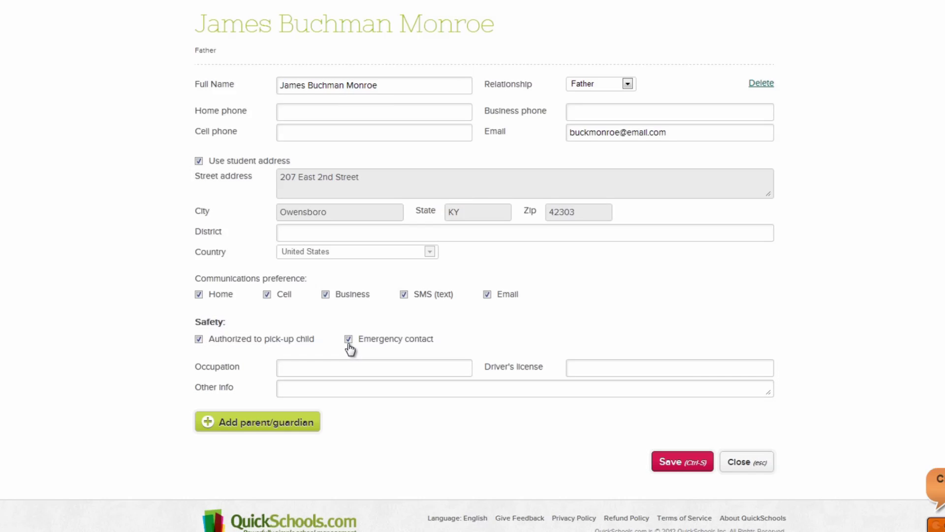
- Open the Medical tab to view the medical problems, allergies and additional information fields
{"action": "scroll", "coordinate": [350, 347], "scroll_direction": "up", "scroll_amount": 5}
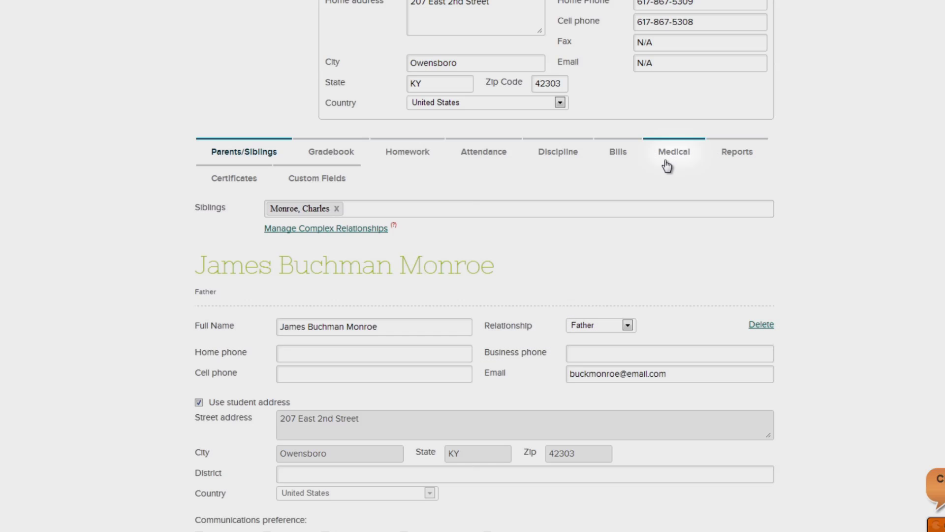
{"action": "left_click", "coordinate": [665, 163]}
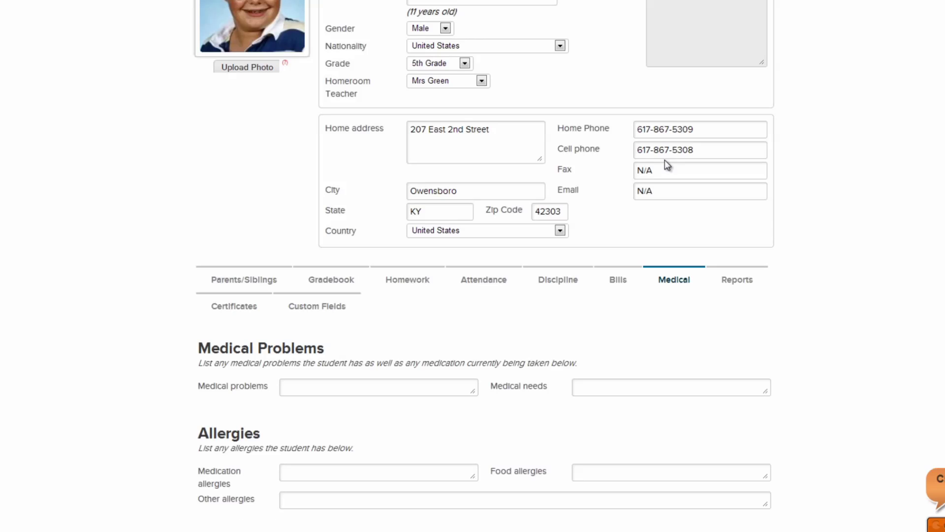
{"action": "scroll", "coordinate": [666, 160], "scroll_direction": "down", "scroll_amount": 5}
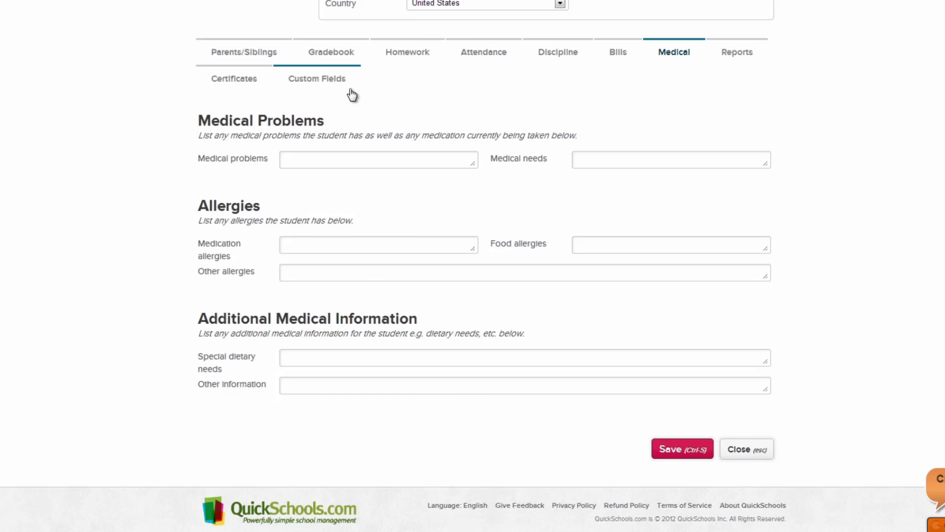
- Add a new custom field named Instruments to the student's record
{"action": "left_click", "coordinate": [350, 93]}
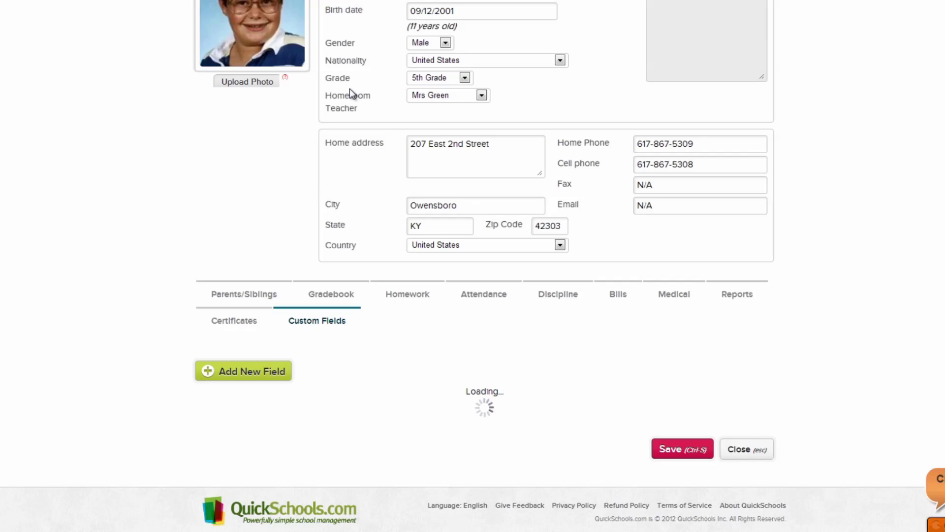
{"action": "scroll", "coordinate": [350, 89], "scroll_direction": "down", "scroll_amount": 1}
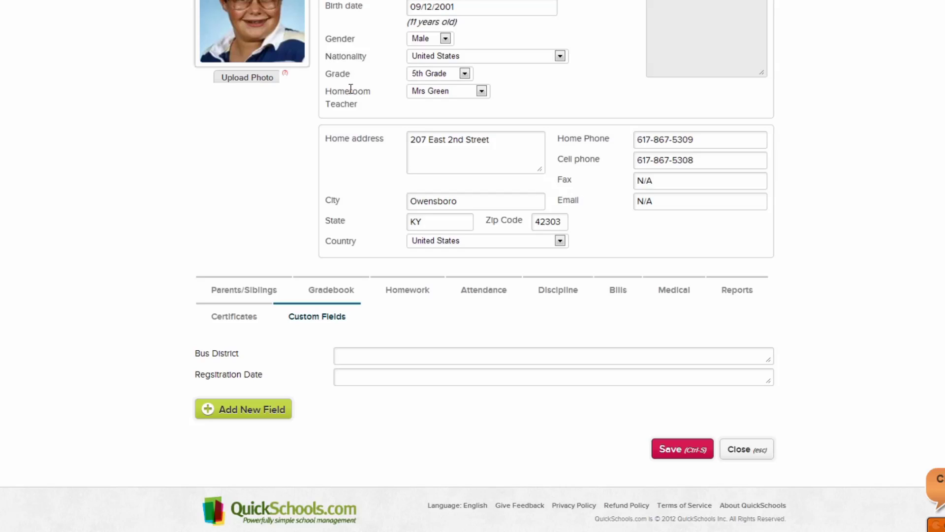
{"action": "left_click", "coordinate": [284, 421]}
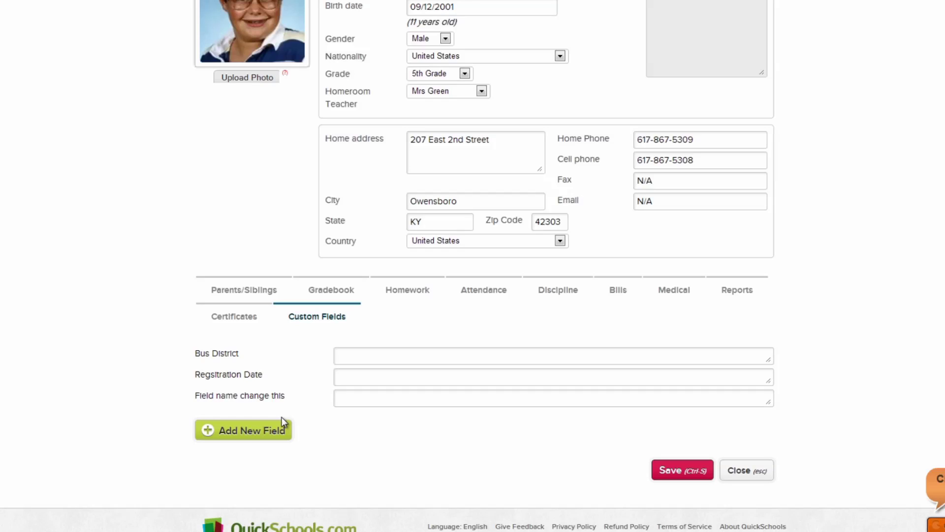
{"action": "left_click", "coordinate": [281, 409]}
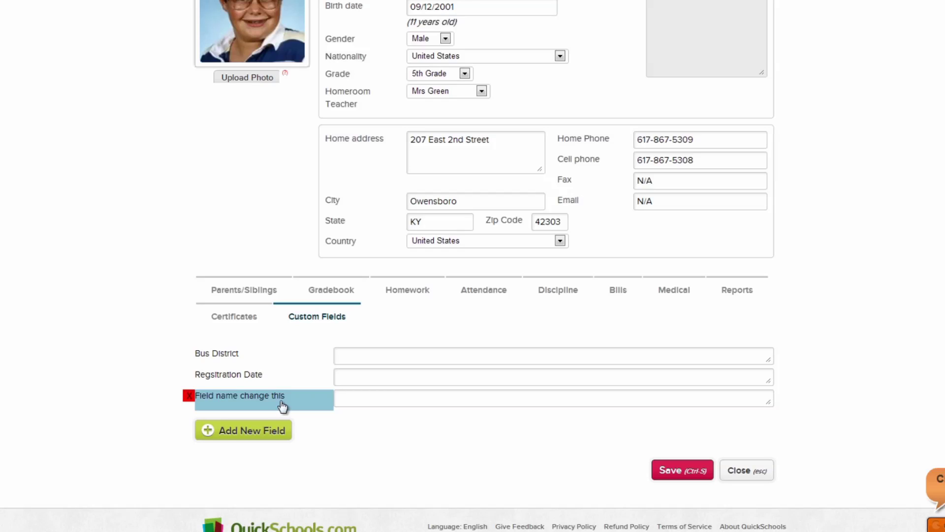
{"action": "type", "text": "Ins"}
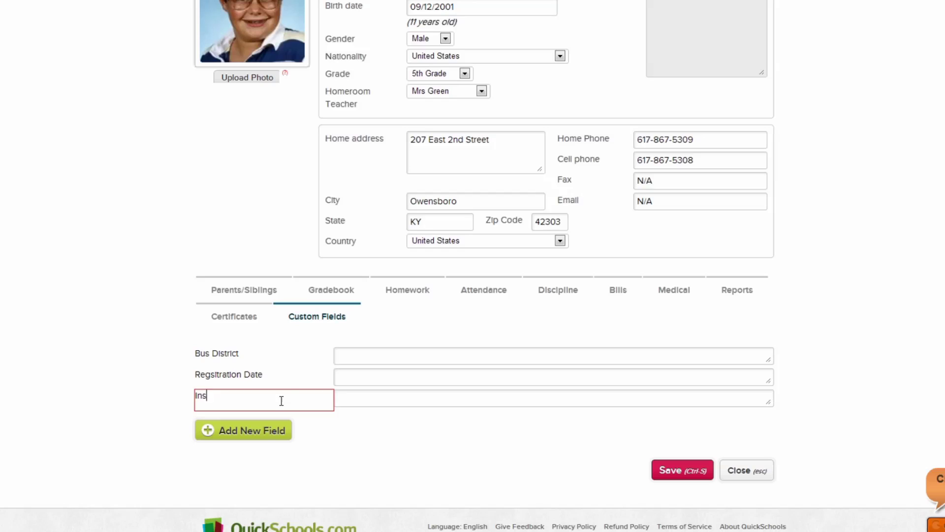
{"action": "type", "text": "truments"}
{"action": "left_click", "coordinate": [187, 399]}
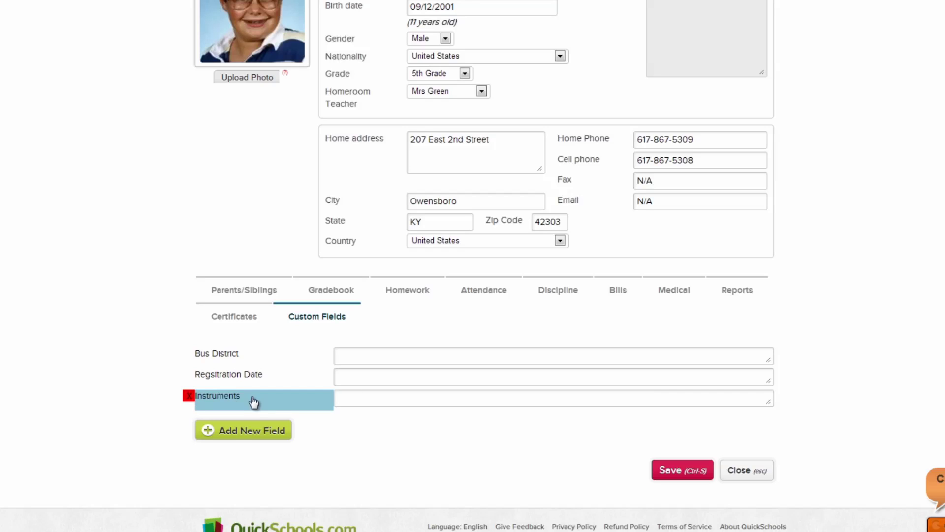
- Enter Mandolin as the Instruments value and save the student record
{"action": "left_click", "coordinate": [410, 395]}
{"action": "type", "text": "Mandolin"}
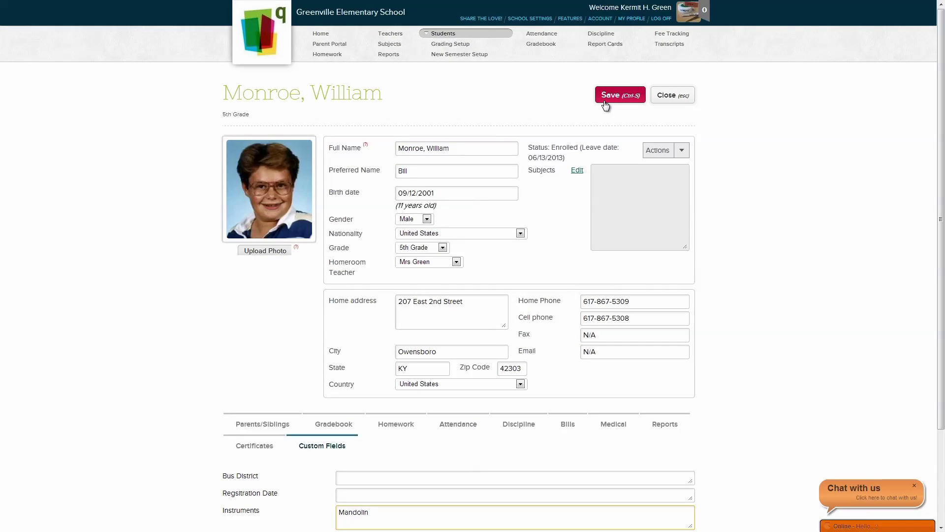
{"action": "left_click", "coordinate": [605, 105]}
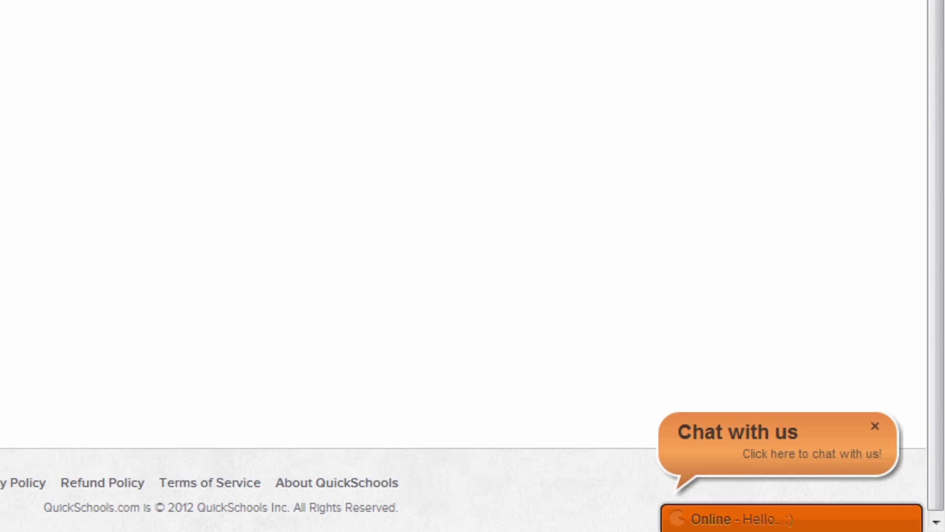
- Send the message 'Help!' through the Online chat bar to support
{"action": "left_click", "coordinate": [746, 520]}
{"action": "type", "text": "Help!"}
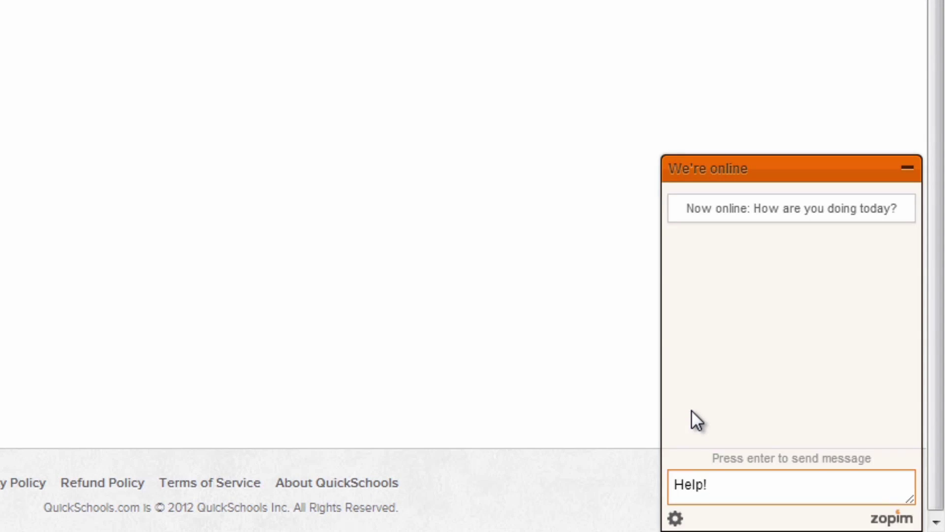
{"action": "key", "text": "Return"}
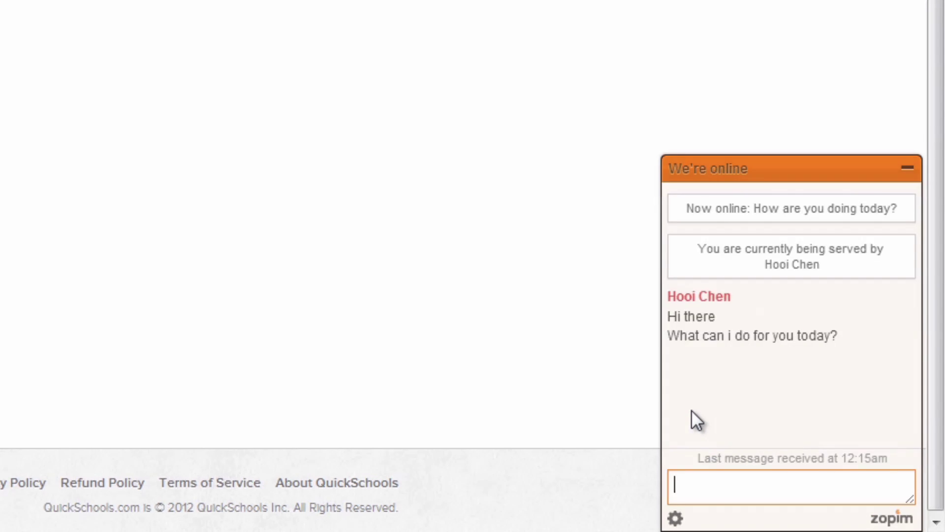